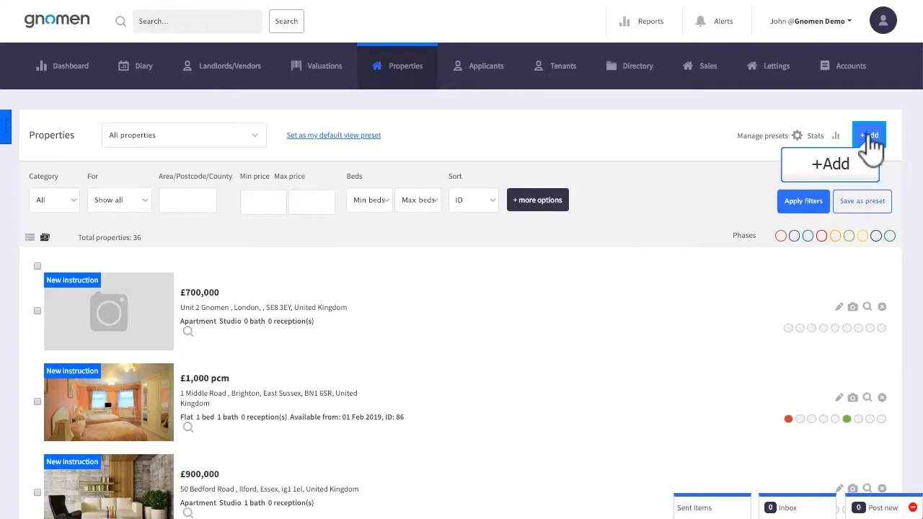
- Open the £700,000 studio apartment's record and show its photos and EPC section
{"action": "left_click", "coordinate": [870, 140]}
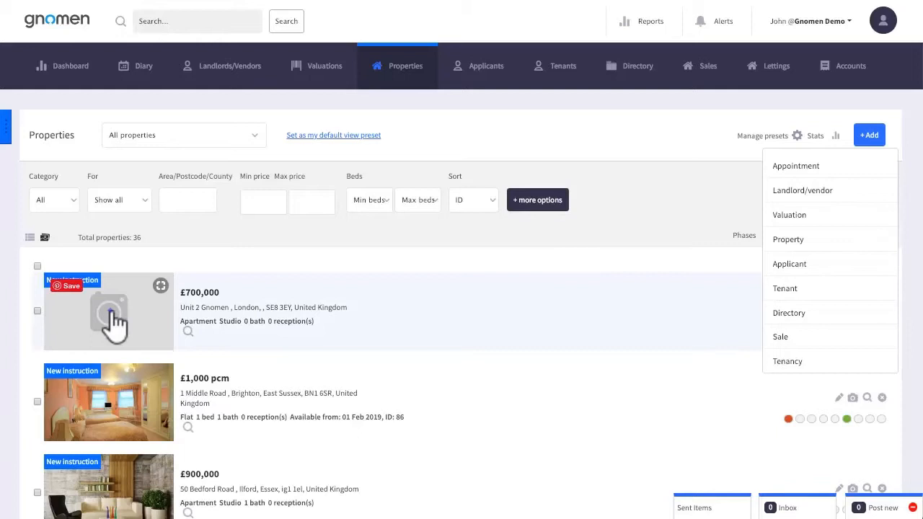
{"action": "left_click", "coordinate": [114, 320]}
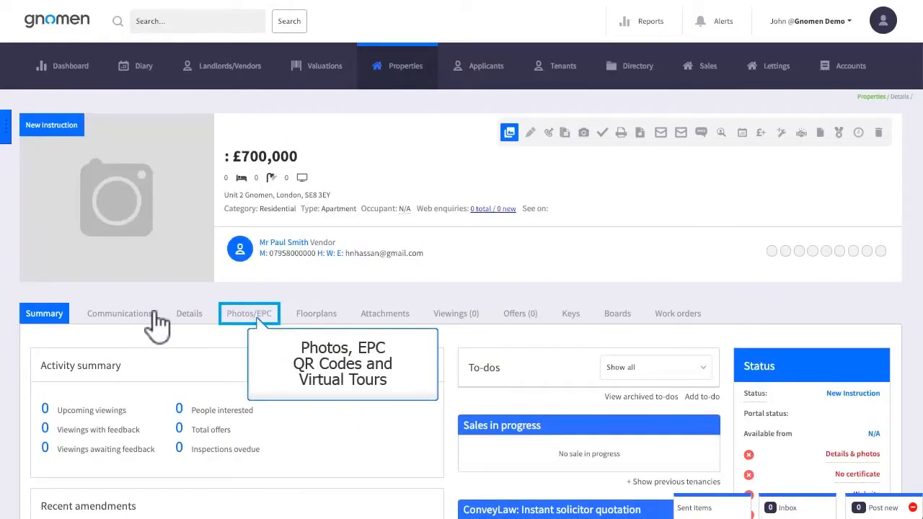
{"action": "left_click", "coordinate": [255, 317]}
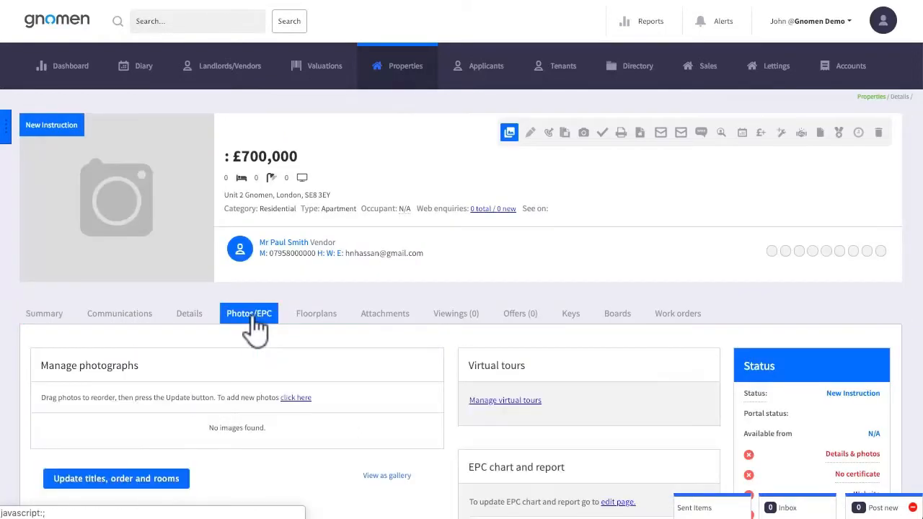
- Upload the seven photos from shutterstock_279705164.jpg through shutterstock_123487144.jpg in the _EXAMPLE PHOTOS folder to the property
{"action": "left_click", "coordinate": [297, 397]}
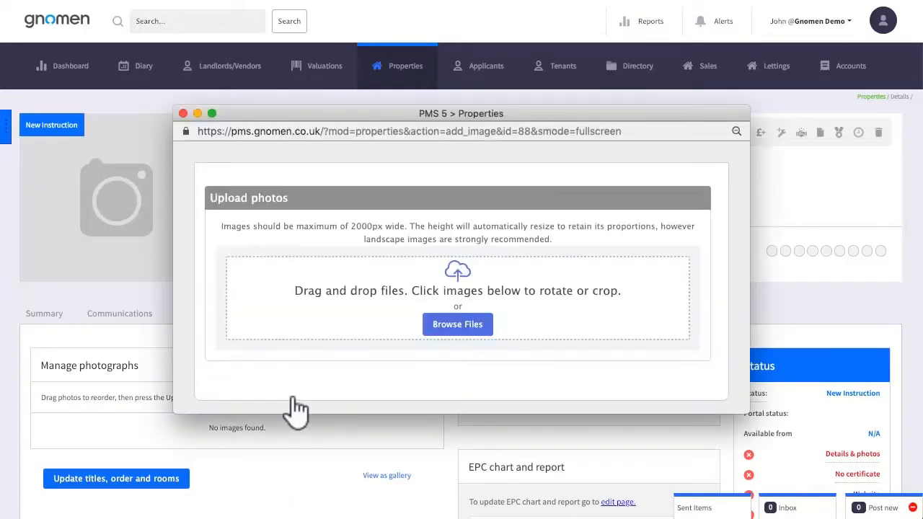
{"action": "left_click", "coordinate": [458, 326]}
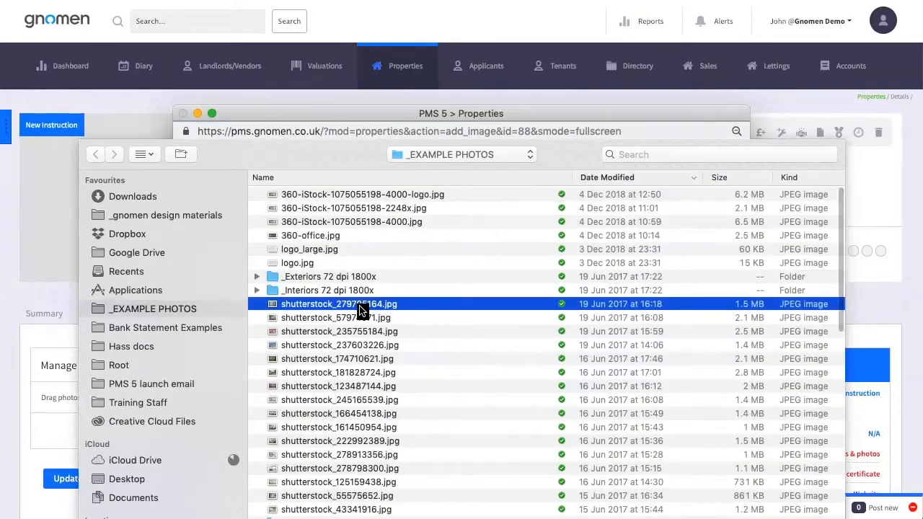
{"action": "left_click", "coordinate": [354, 304]}
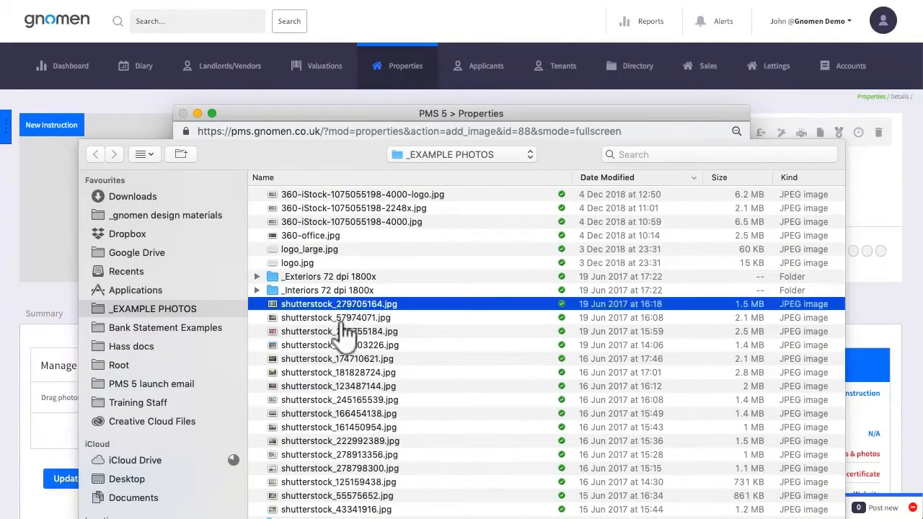
{"action": "left_click", "coordinate": [339, 386], "text": "shift"}
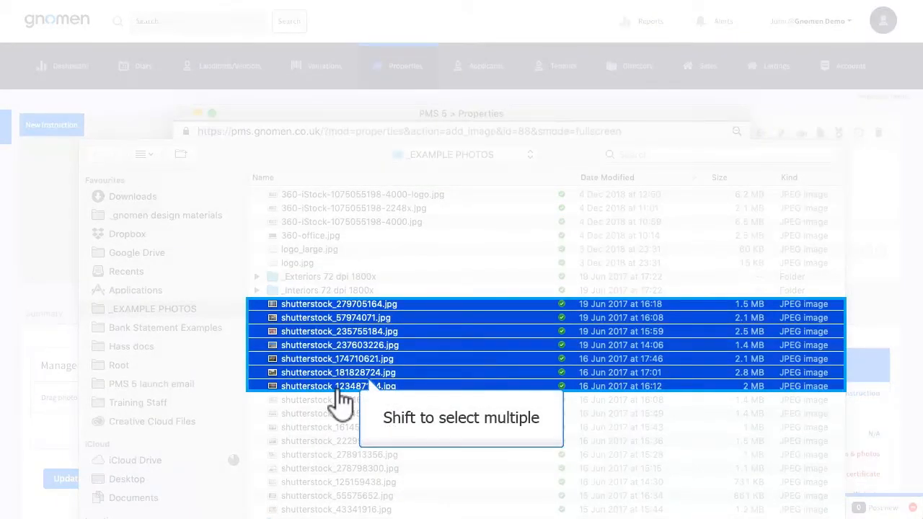
{"action": "key", "text": "Return"}
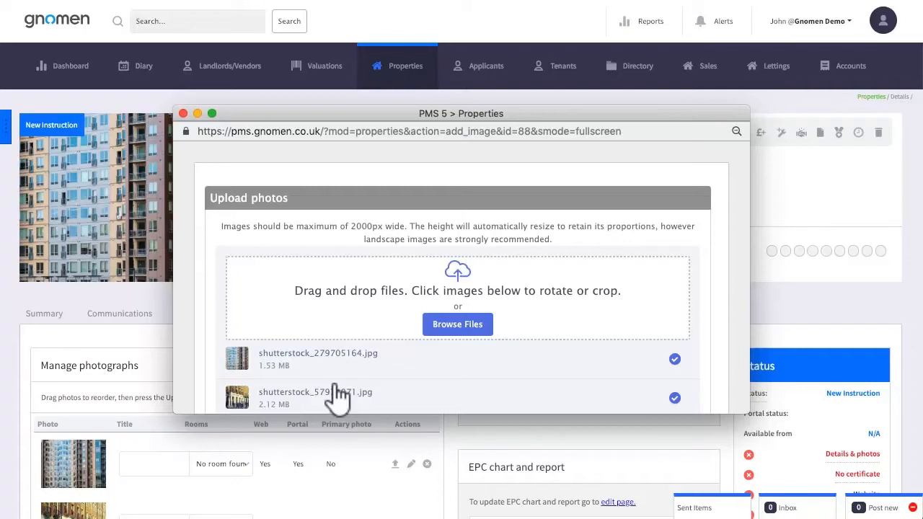
{"action": "left_click", "coordinate": [183, 114]}
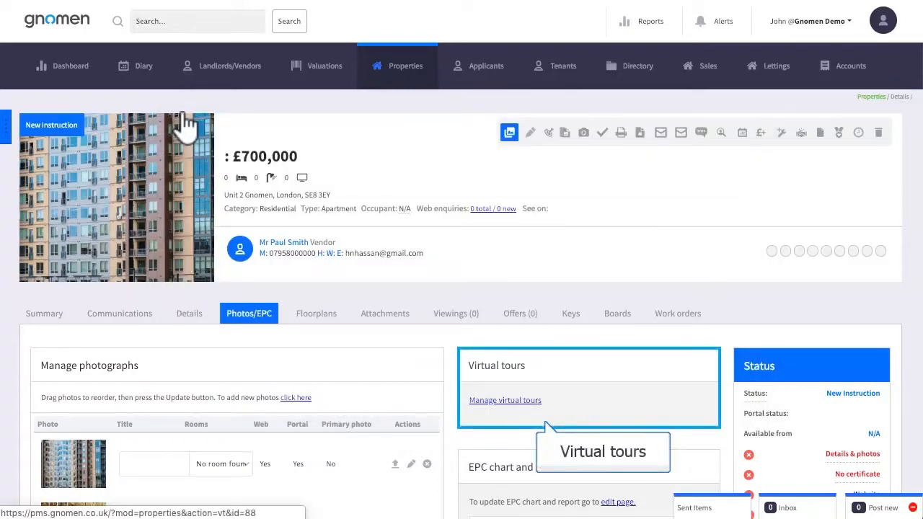
- Upload a virtual tour titled "Lounge" with website publishing enabled, and look around the room in its preview
{"action": "left_click", "coordinate": [504, 401]}
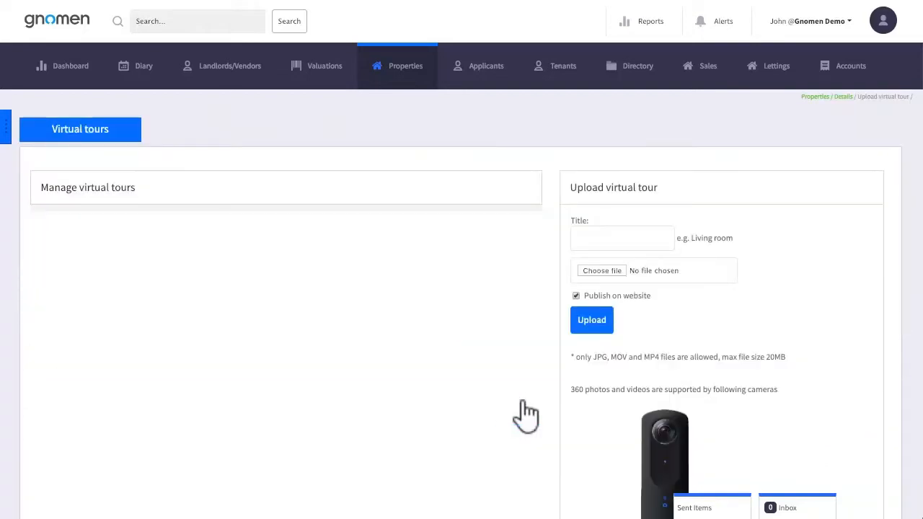
{"action": "left_click", "coordinate": [628, 244]}
{"action": "type", "text": "Lounge"}
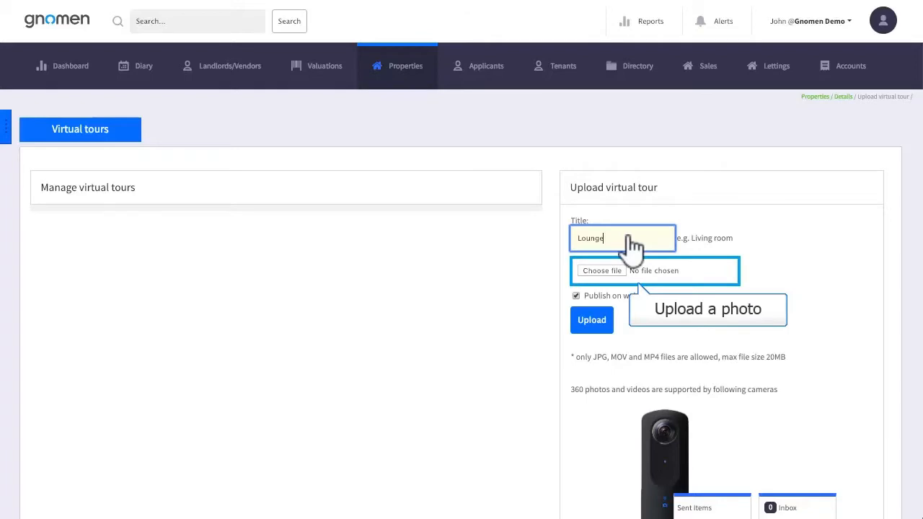
{"action": "left_click", "coordinate": [603, 272]}
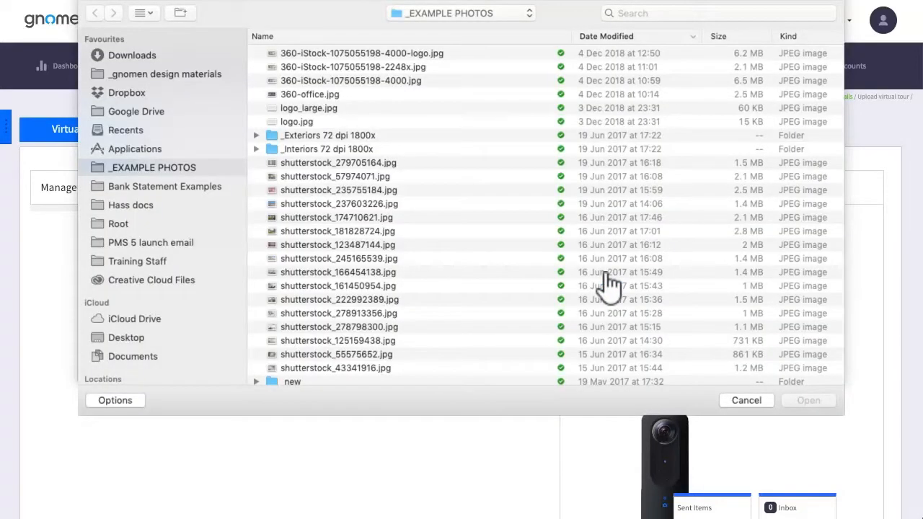
{"action": "key", "text": "Escape"}
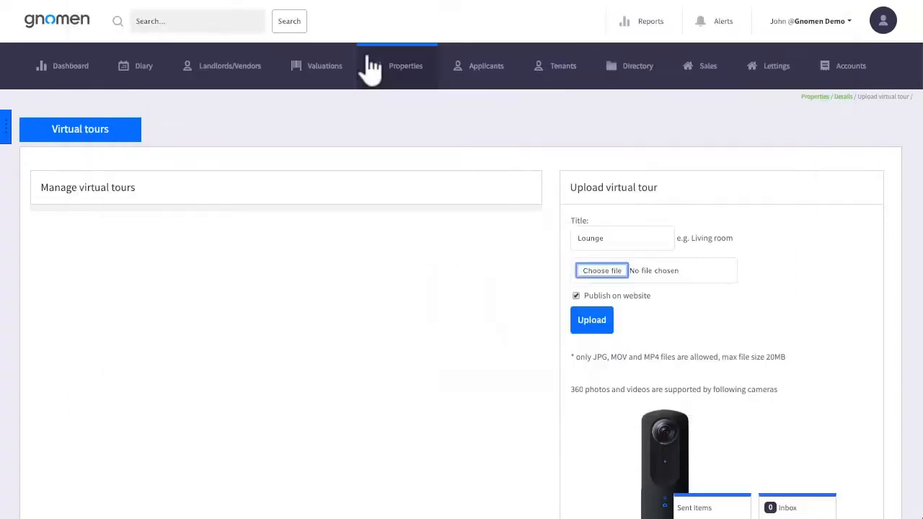
{"action": "left_click", "coordinate": [595, 322]}
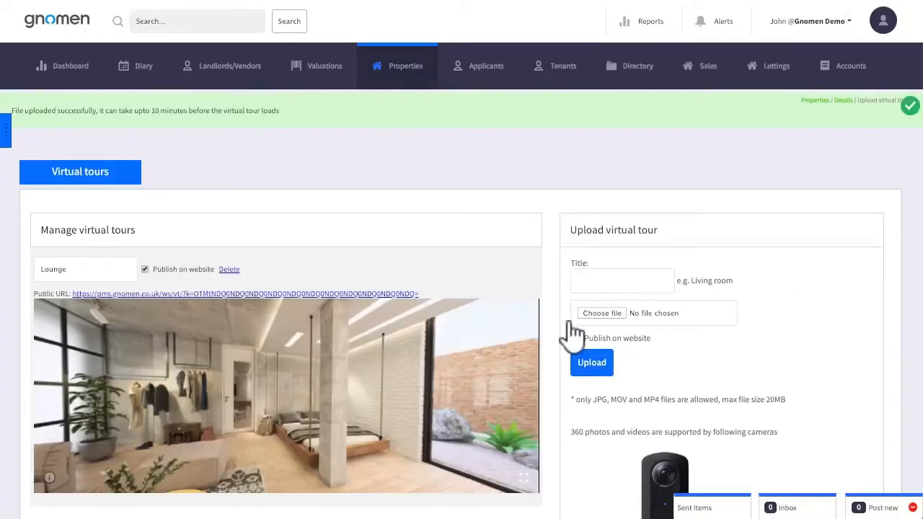
{"action": "left_click_drag", "start_coordinate": [440, 433], "coordinate": [431, 393]}
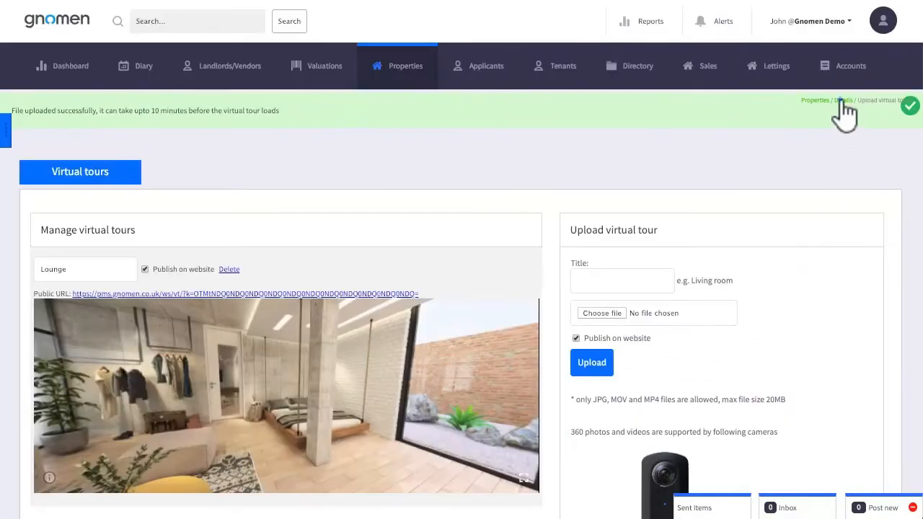
- Return to the property's details and upload fp2.jpg from the _EXAMPLE PHOTOS folder as its floorplan
{"action": "left_click", "coordinate": [842, 101]}
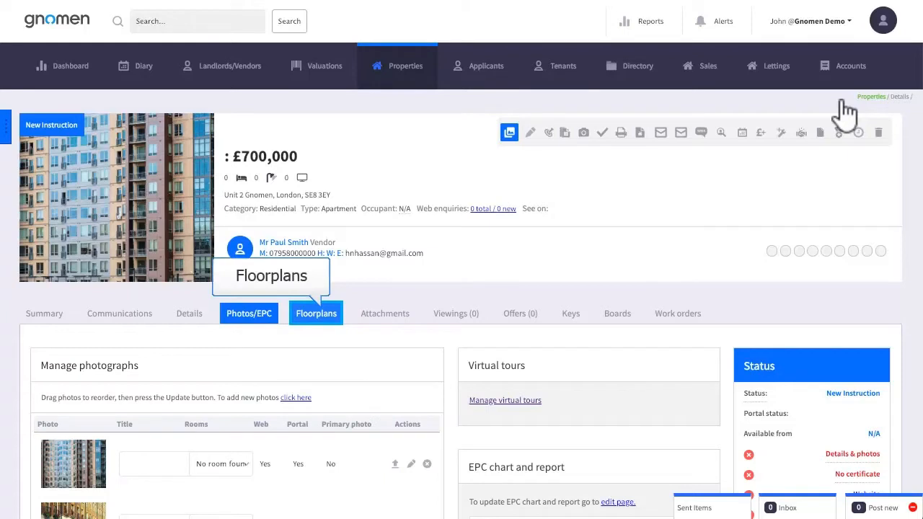
{"action": "left_click", "coordinate": [320, 319]}
{"action": "left_click", "coordinate": [207, 398]}
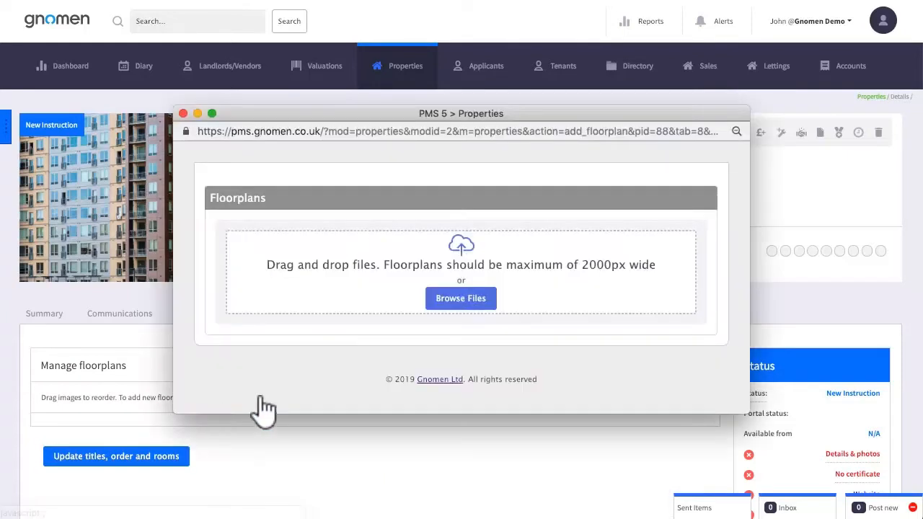
{"action": "left_click", "coordinate": [461, 298]}
{"action": "scroll", "coordinate": [449, 412], "scroll_direction": "down", "scroll_amount": 10}
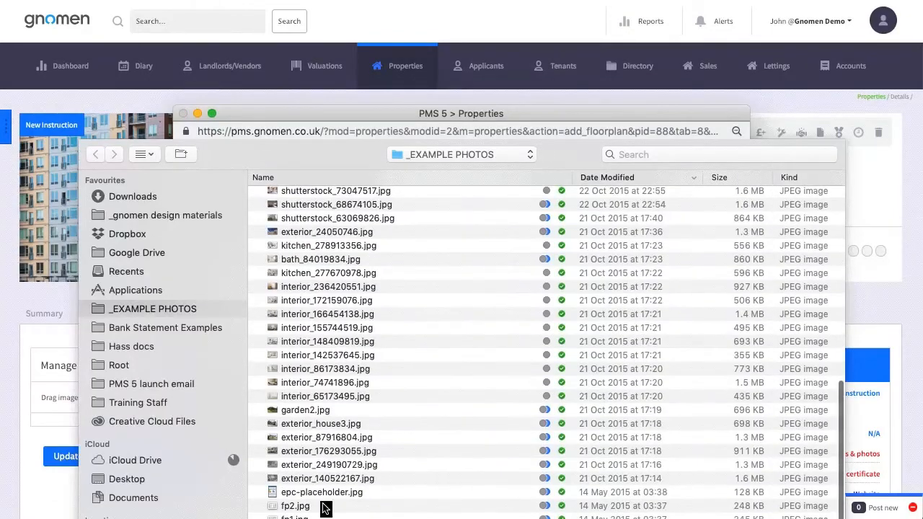
{"action": "double_click", "coordinate": [295, 507]}
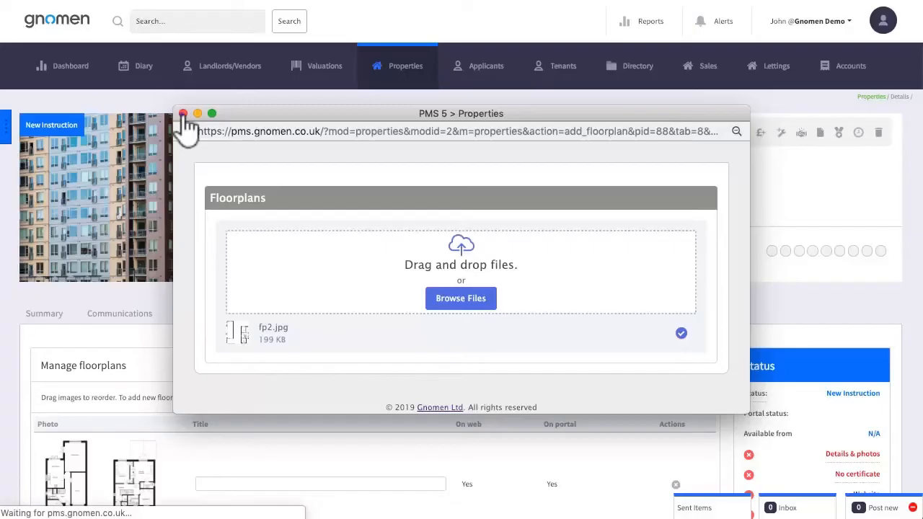
{"action": "left_click", "coordinate": [183, 114]}
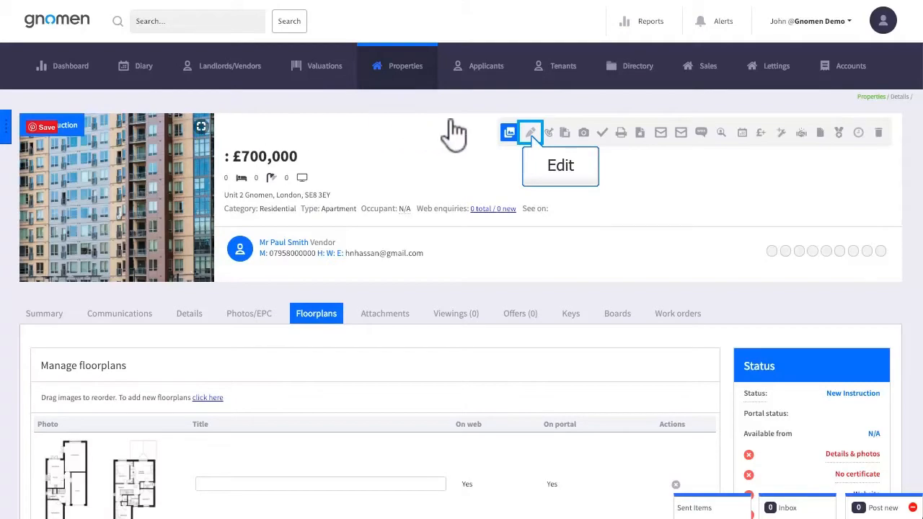
- Edit the property's composition, setting Bedrooms to 2, Bathrooms to 1 and Receptions to 1
{"action": "left_click", "coordinate": [531, 133]}
{"action": "scroll", "coordinate": [496, 427], "scroll_direction": "down", "scroll_amount": 5}
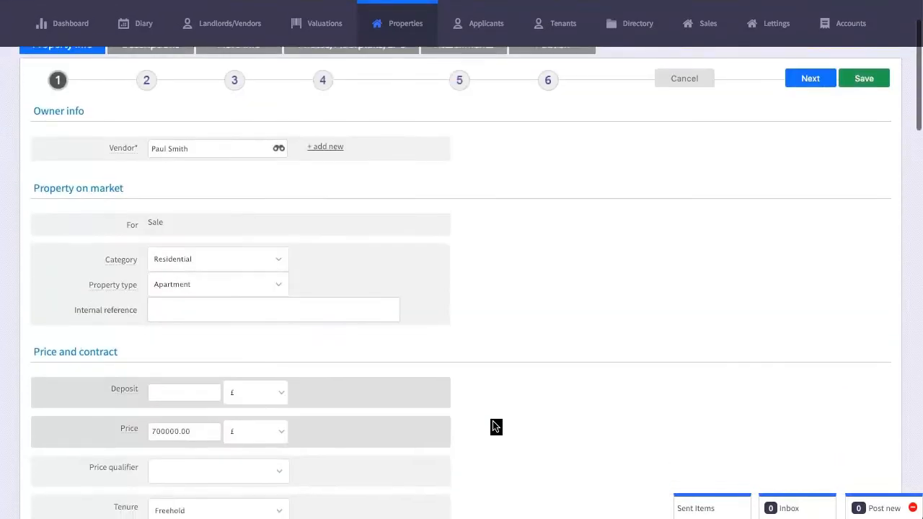
{"action": "scroll", "coordinate": [495, 427], "scroll_direction": "down", "scroll_amount": 5}
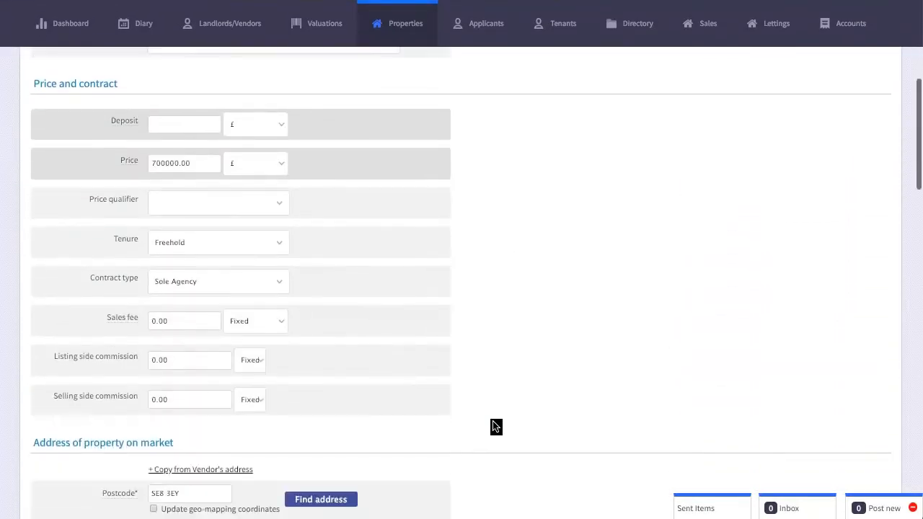
{"action": "scroll", "coordinate": [496, 426], "scroll_direction": "down", "scroll_amount": 2}
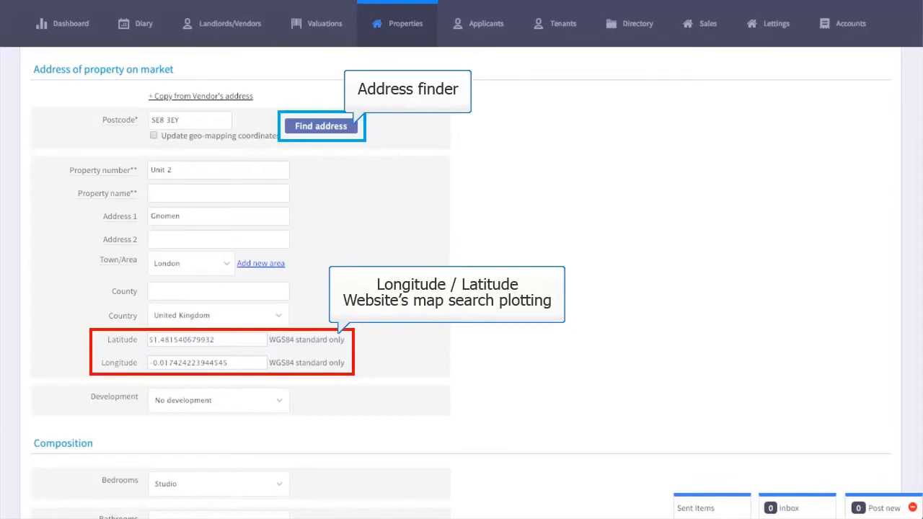
{"action": "scroll", "coordinate": [495, 426], "scroll_direction": "down", "scroll_amount": 5}
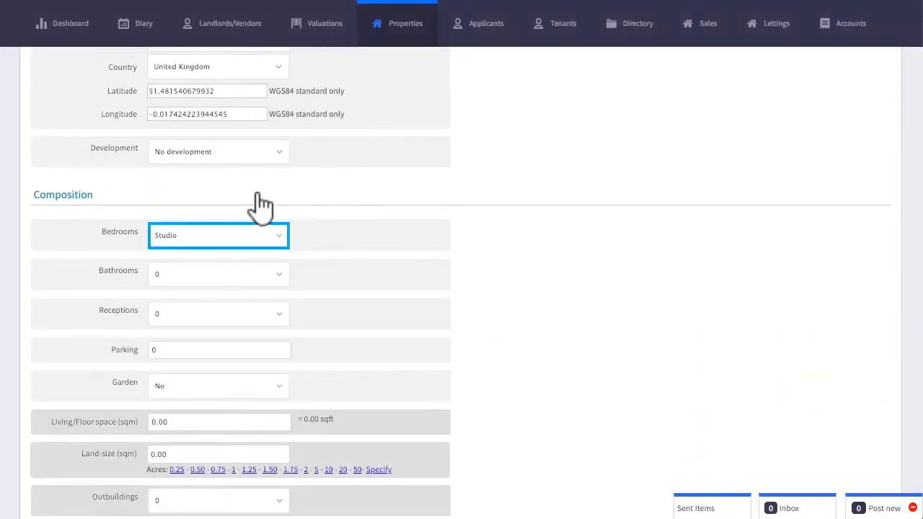
{"action": "left_click", "coordinate": [228, 245]}
{"action": "left_click", "coordinate": [229, 253]}
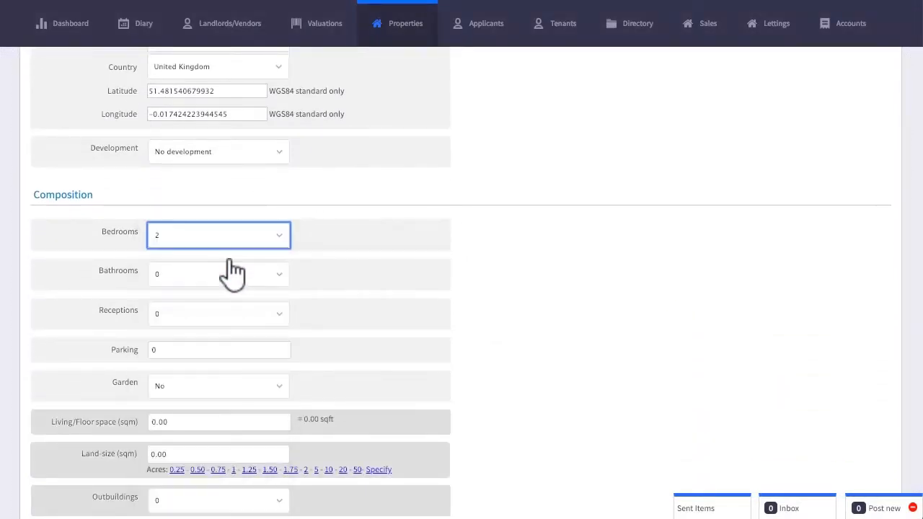
{"action": "left_click", "coordinate": [211, 275]}
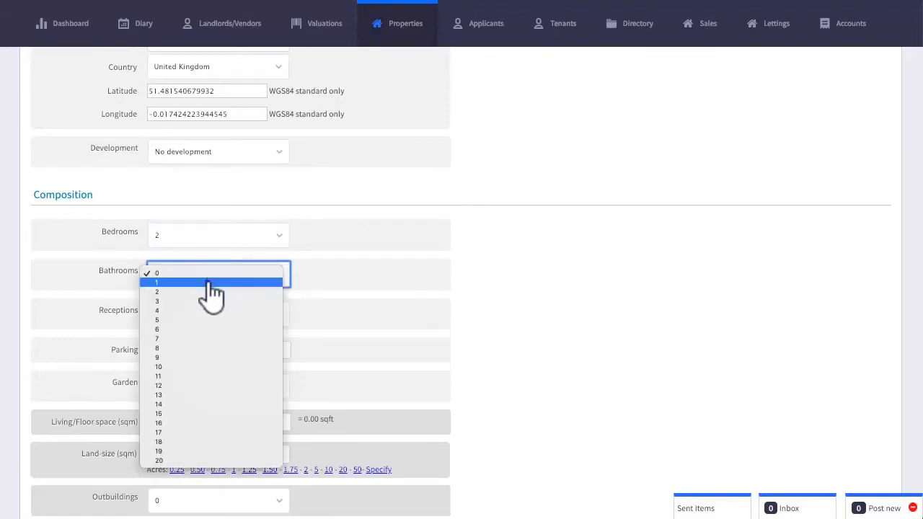
{"action": "left_click", "coordinate": [212, 282]}
{"action": "left_click", "coordinate": [212, 316]}
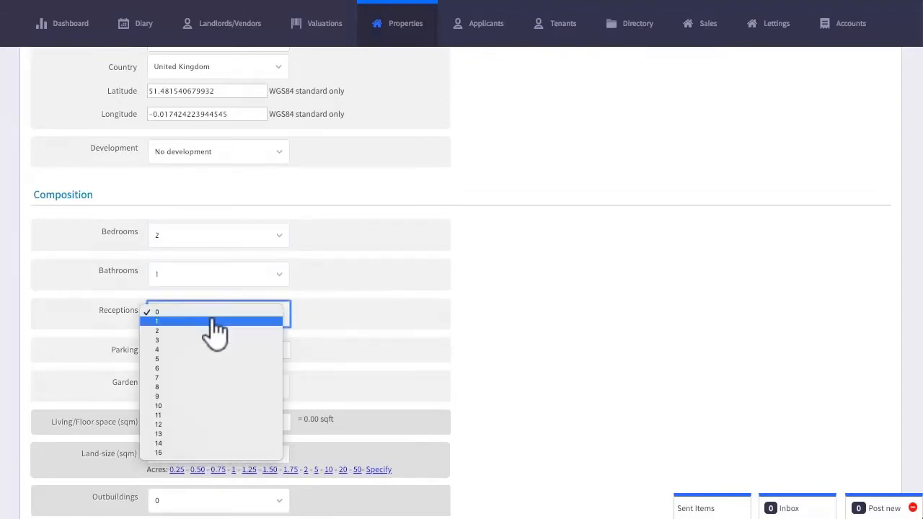
{"action": "left_click", "coordinate": [212, 320]}
- Select the property features Shops and amenities nearby, Mezzanine, River view, Air Conditioning, Fully Furnished, Video Entry, Swimming Pool and Un-Furnished
{"action": "scroll", "coordinate": [346, 399], "scroll_direction": "down", "scroll_amount": 4}
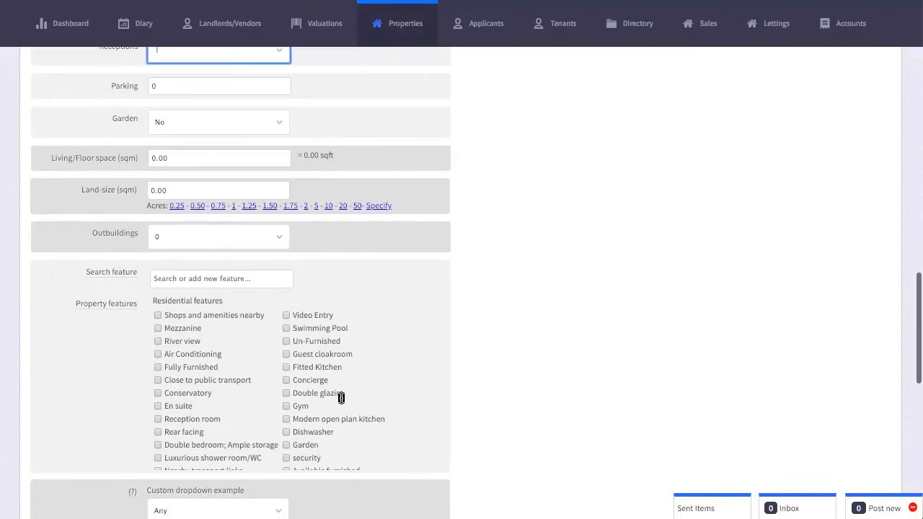
{"action": "scroll", "coordinate": [340, 397], "scroll_direction": "down", "scroll_amount": 2}
{"action": "scroll", "coordinate": [342, 397], "scroll_direction": "up", "scroll_amount": 2}
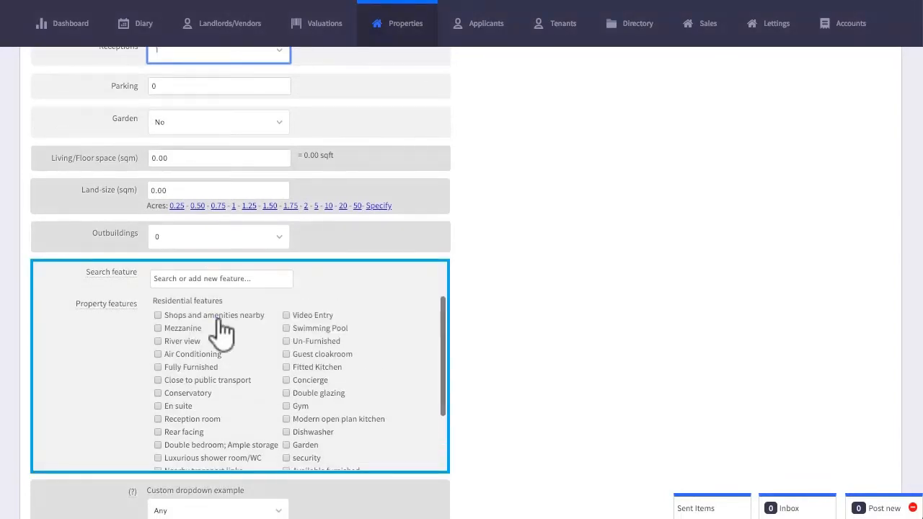
{"action": "left_click", "coordinate": [157, 315]}
{"action": "left_click", "coordinate": [158, 328]}
{"action": "left_click", "coordinate": [158, 341]}
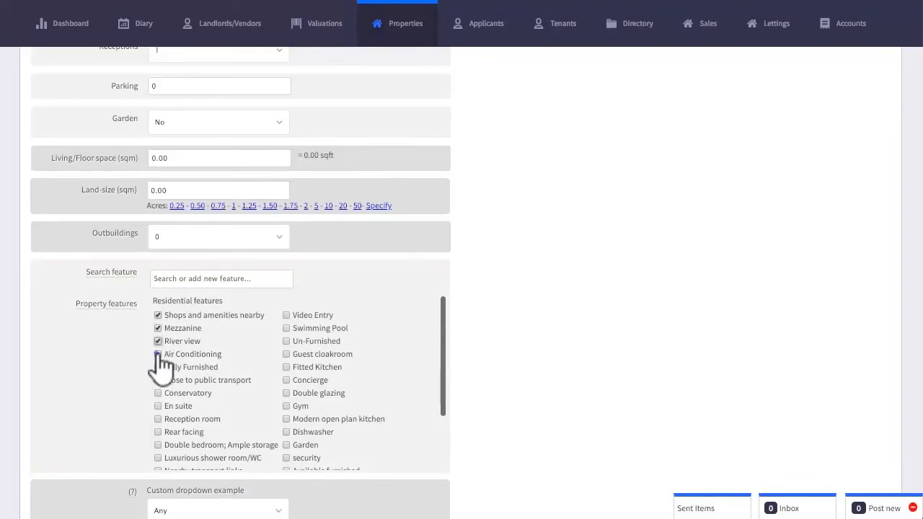
{"action": "left_click", "coordinate": [158, 354]}
{"action": "left_click", "coordinate": [158, 367]}
{"action": "left_click", "coordinate": [286, 315]}
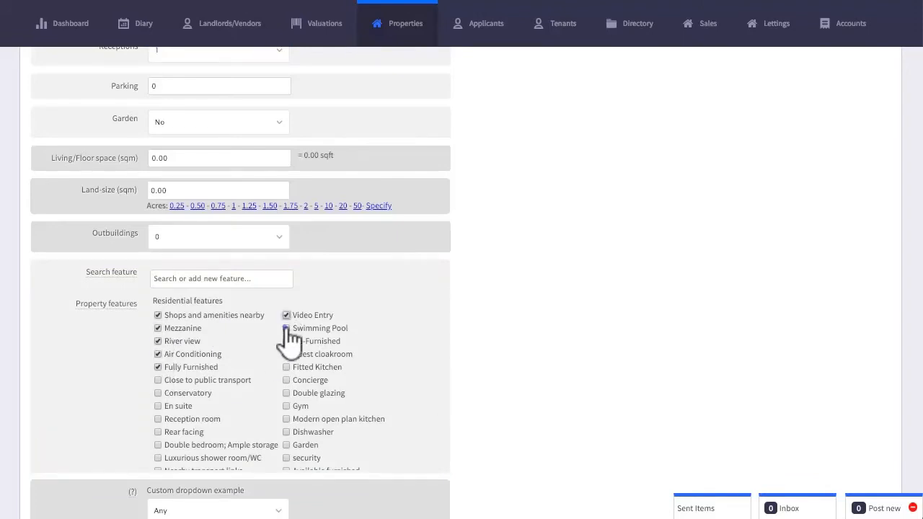
{"action": "left_click", "coordinate": [286, 328]}
- Continue to the property's descriptions and fill the short summary from the template Basic Short Description 1
{"action": "scroll", "coordinate": [487, 512], "scroll_direction": "down", "scroll_amount": 4}
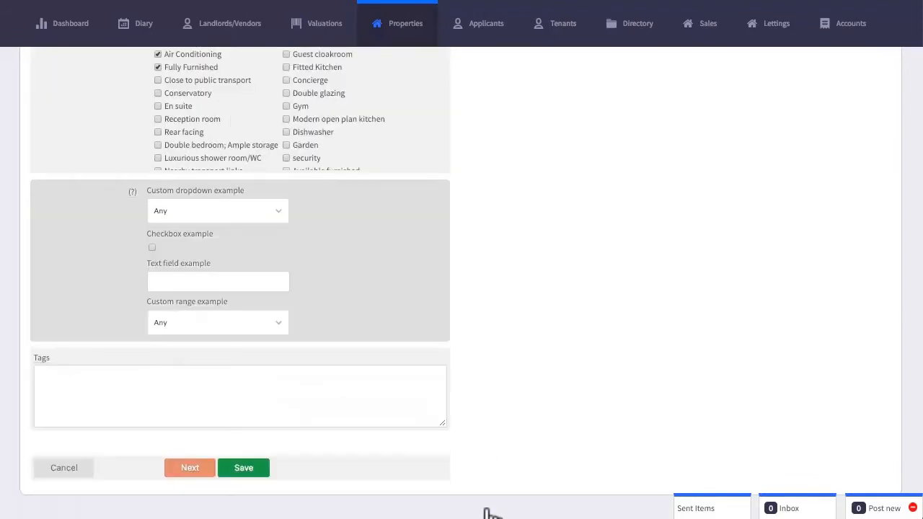
{"action": "left_click", "coordinate": [189, 470]}
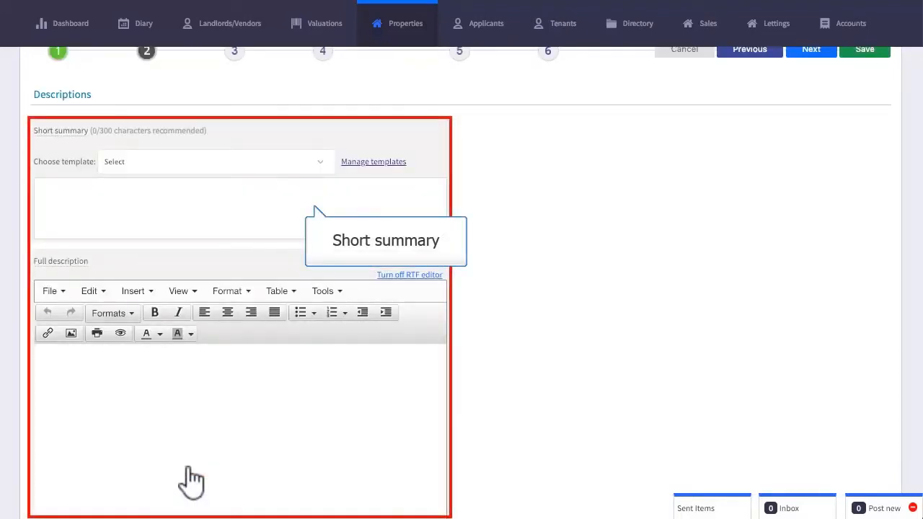
{"action": "left_click", "coordinate": [224, 162]}
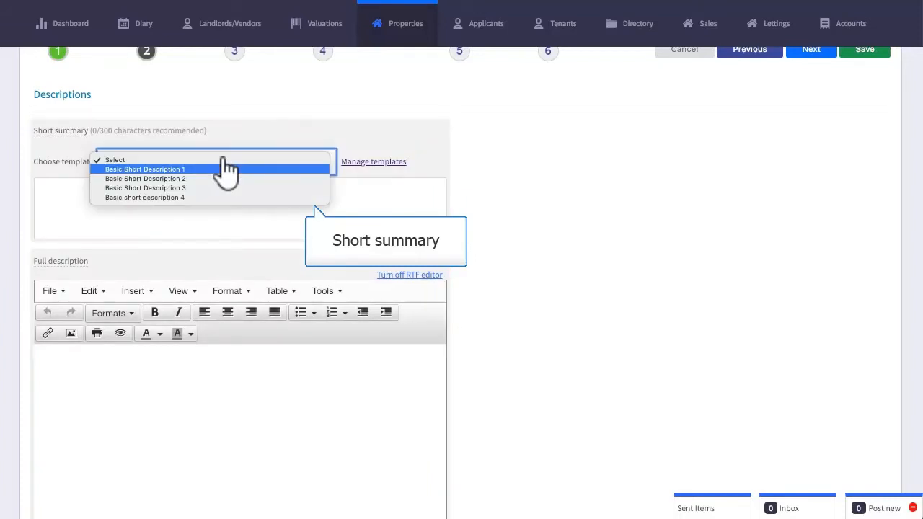
{"action": "left_click", "coordinate": [232, 170]}
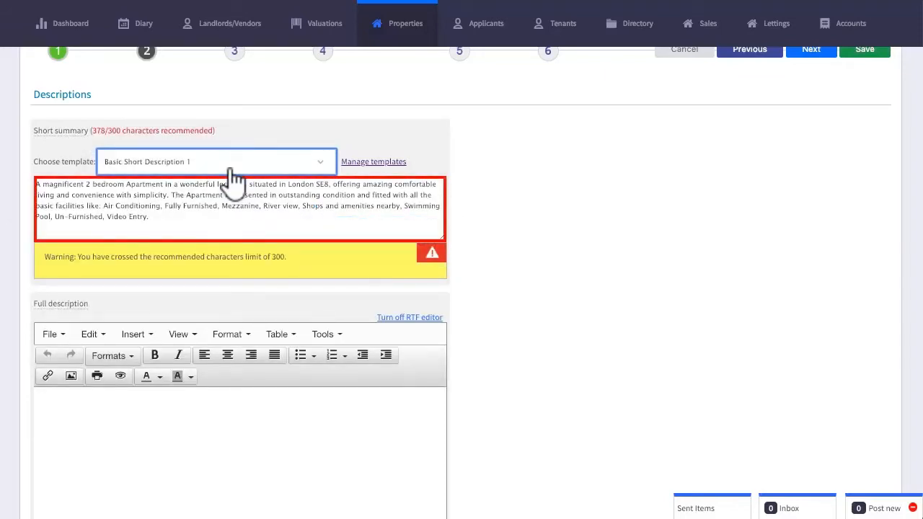
- Copy the whole short summary into the full description and add "...." at its end
{"action": "triple_click", "coordinate": [206, 210]}
{"action": "key", "text": "ctrl+c"}
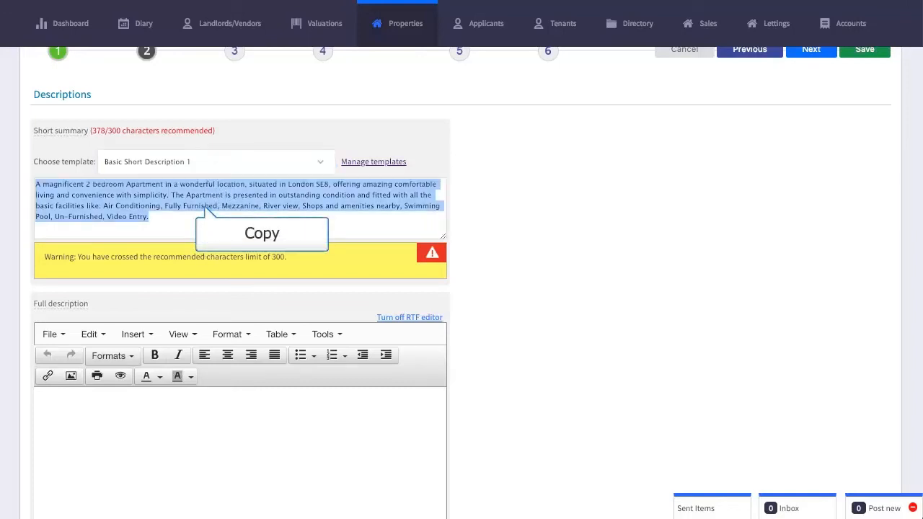
{"action": "left_click", "coordinate": [106, 415]}
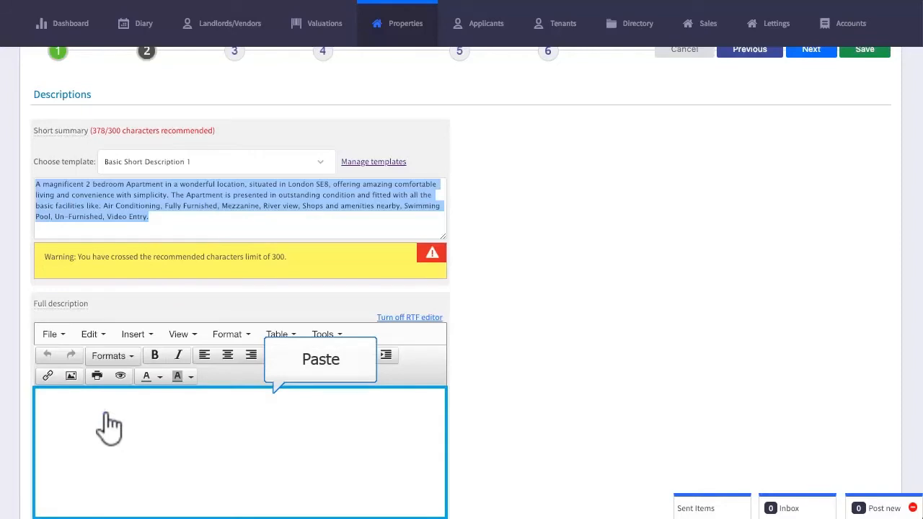
{"action": "key", "text": "ctrl+v"}
{"action": "type", "text": "...."}
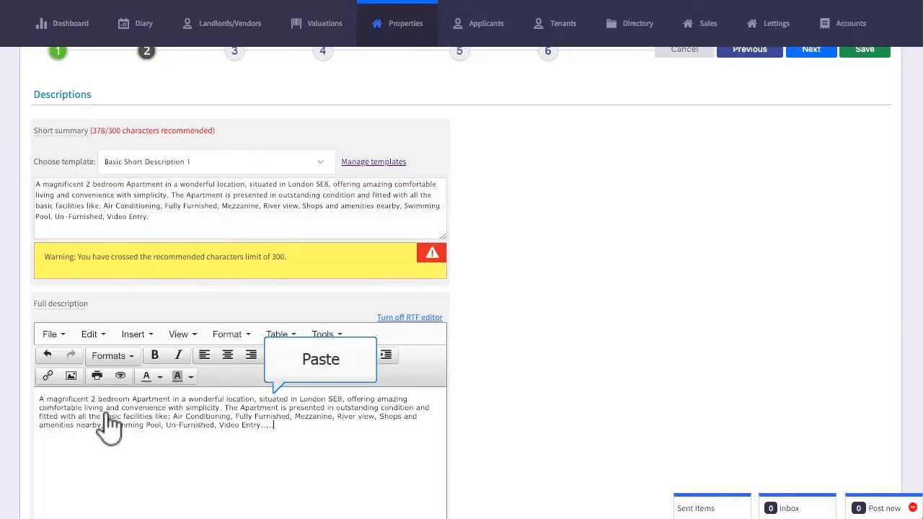
{"action": "left_click", "coordinate": [90, 337]}
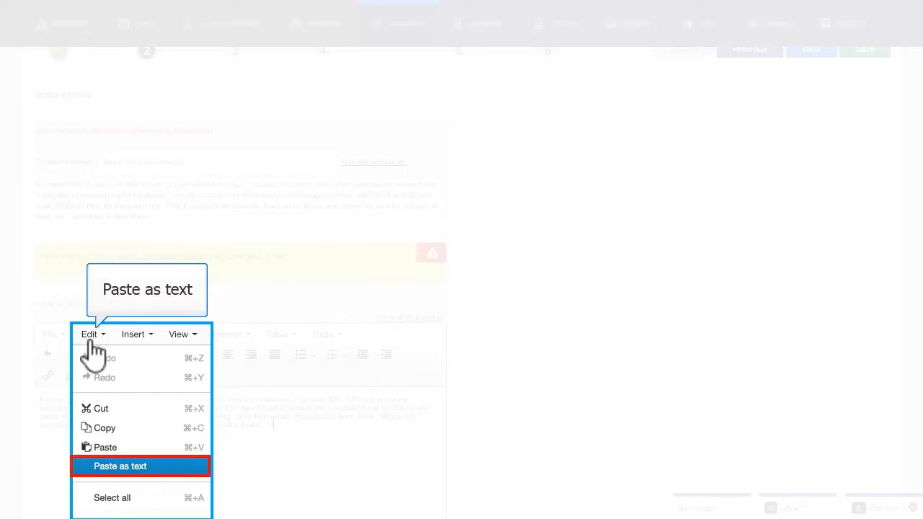
- Title the first room Bedroom and describe it as "Bay window..." in the room descriptions and measurements
{"action": "scroll", "coordinate": [611, 440], "scroll_direction": "down", "scroll_amount": 8}
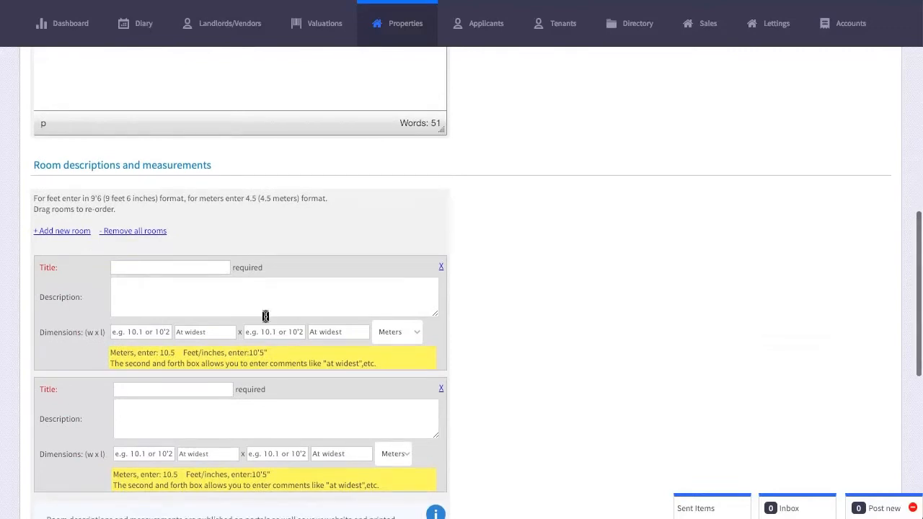
{"action": "left_click", "coordinate": [181, 267]}
{"action": "type", "text": "Bedroom"}
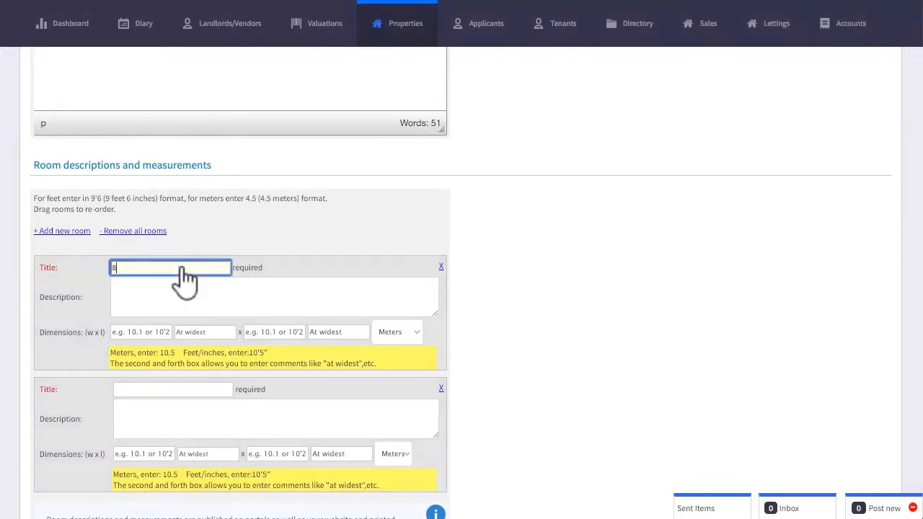
{"action": "left_click", "coordinate": [184, 306]}
{"action": "type", "text": "Bay window..."}
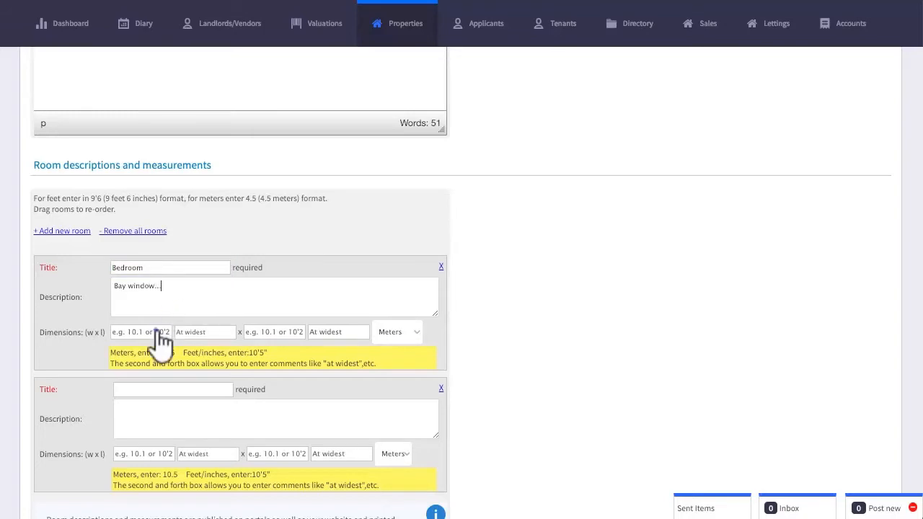
- Set the Bedroom's dimensions to 10 by 12 meters, leaving both comment fields empty
{"action": "left_click", "coordinate": [160, 333]}
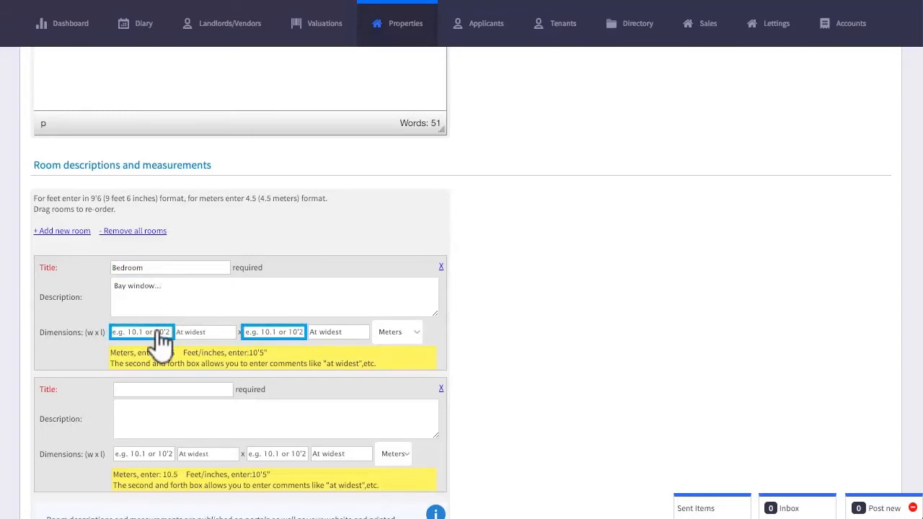
{"action": "left_click", "coordinate": [157, 339]}
{"action": "type", "text": "10"}
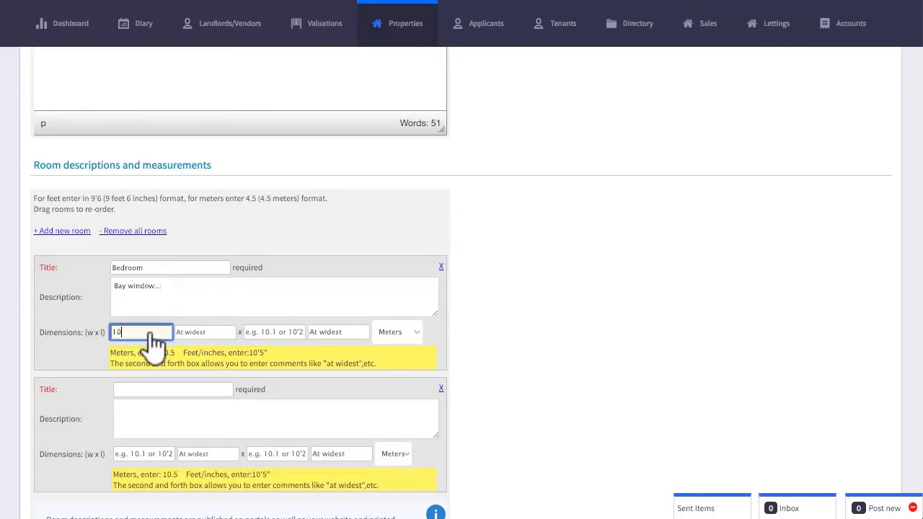
{"action": "left_click", "coordinate": [207, 338]}
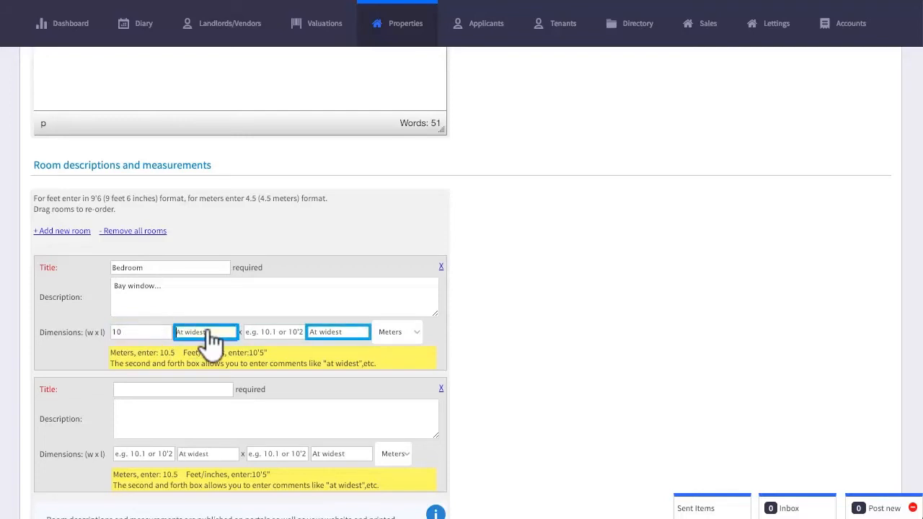
{"action": "key", "text": "Tab"}
{"action": "type", "text": "12"}
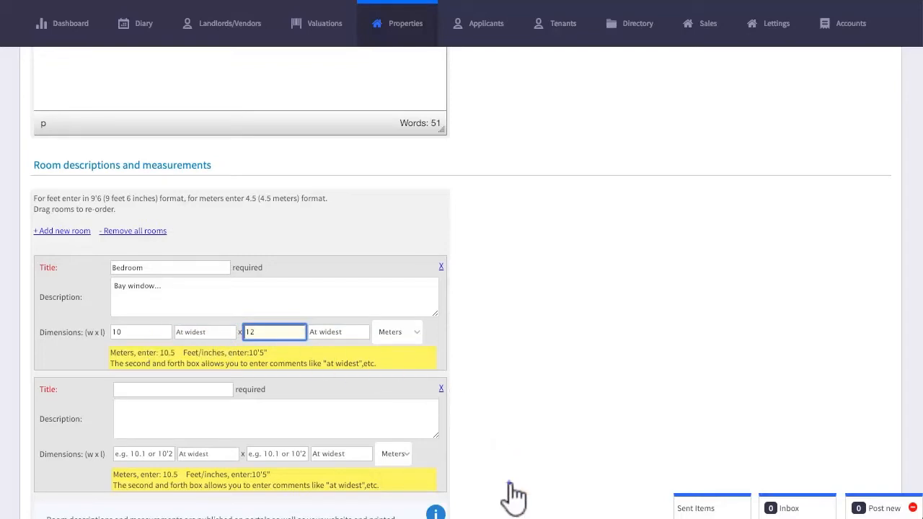
- Continue to the property's EPC section and create an EPC chart with current energy efficiency rating 92 and potential energy efficiency rating 72
{"action": "scroll", "coordinate": [505, 496], "scroll_direction": "down", "scroll_amount": 5}
{"action": "left_click", "coordinate": [189, 209]}
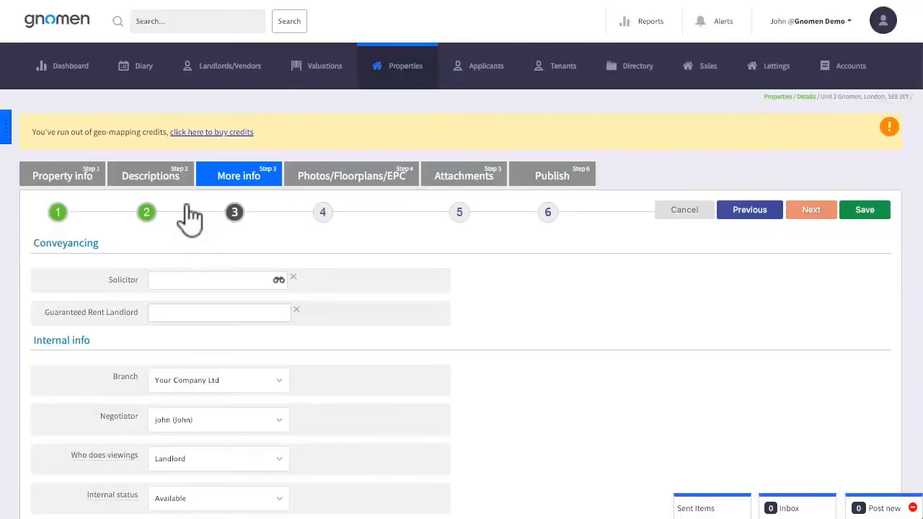
{"action": "left_click", "coordinate": [812, 210]}
{"action": "scroll", "coordinate": [478, 438], "scroll_direction": "down", "scroll_amount": 4}
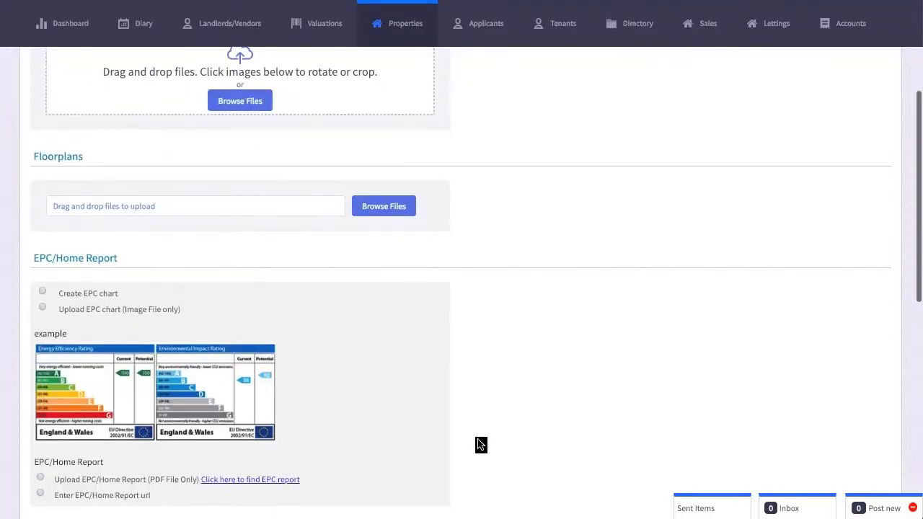
{"action": "left_click", "coordinate": [41, 293]}
{"action": "scroll", "coordinate": [42, 299], "scroll_direction": "down", "scroll_amount": 2}
{"action": "left_click", "coordinate": [64, 243]}
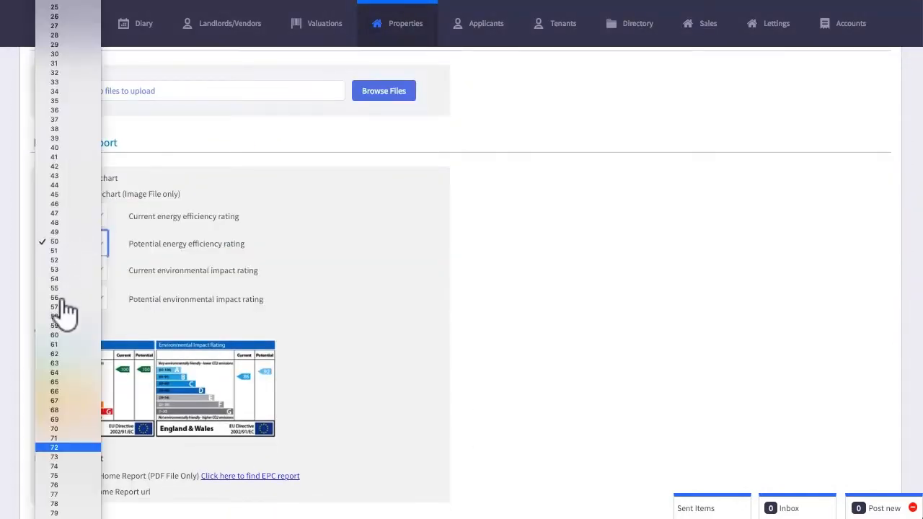
{"action": "left_click", "coordinate": [56, 448]}
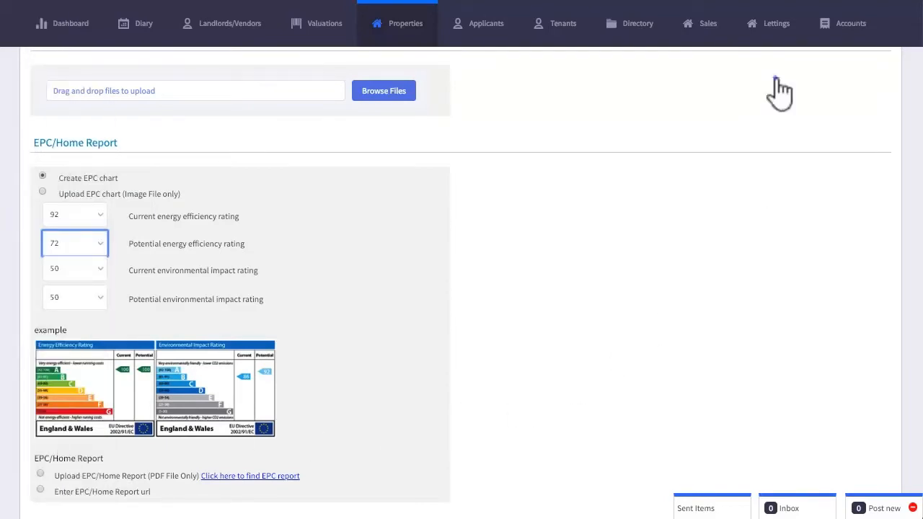
- Continue past the attachments to the property's publishing settings and set its website status to For sale
{"action": "scroll", "coordinate": [779, 90], "scroll_direction": "up", "scroll_amount": 5}
{"action": "left_click", "coordinate": [811, 216]}
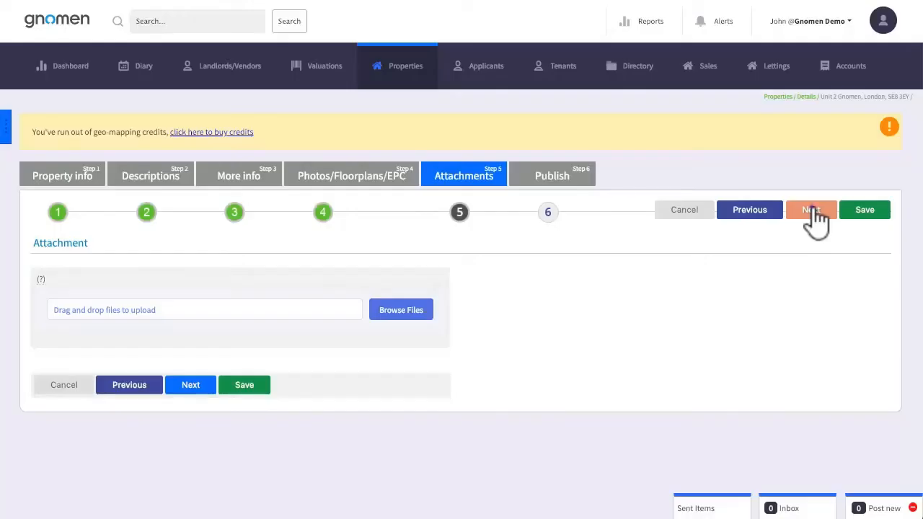
{"action": "left_click", "coordinate": [813, 216]}
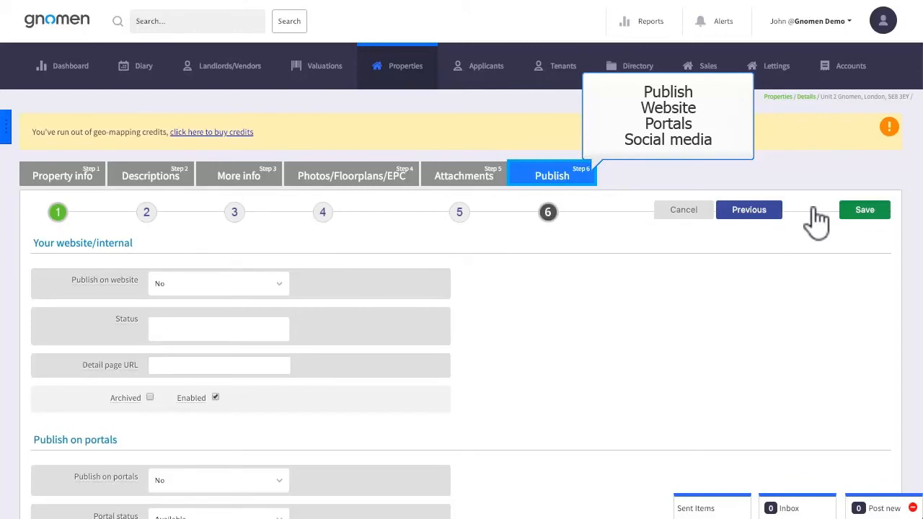
{"action": "left_click", "coordinate": [216, 333]}
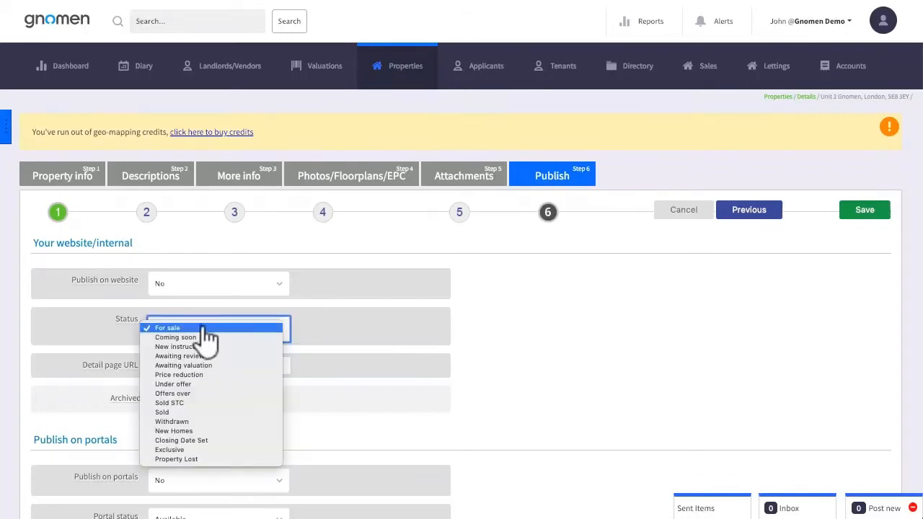
{"action": "left_click", "coordinate": [204, 325]}
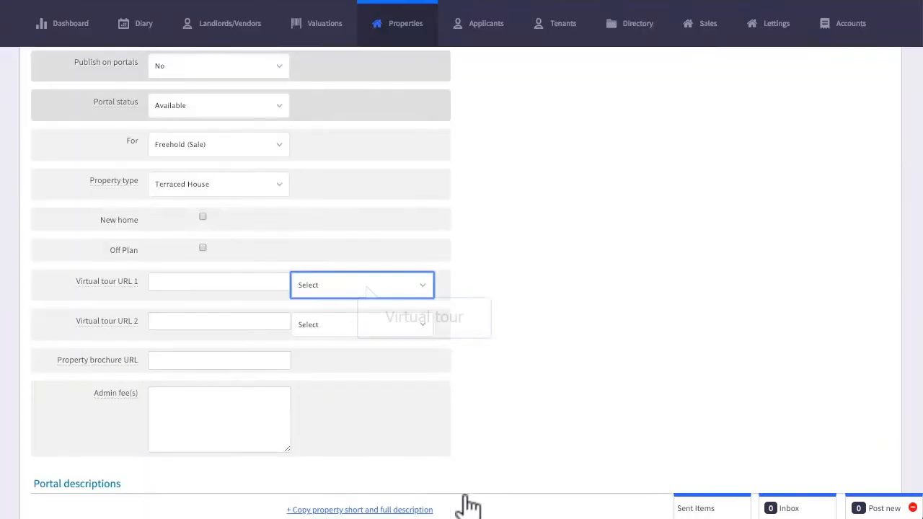
- Choose Lounge for Virtual tour URL 1 and copy the property's short and full descriptions into the portal descriptions
{"action": "left_click", "coordinate": [337, 292]}
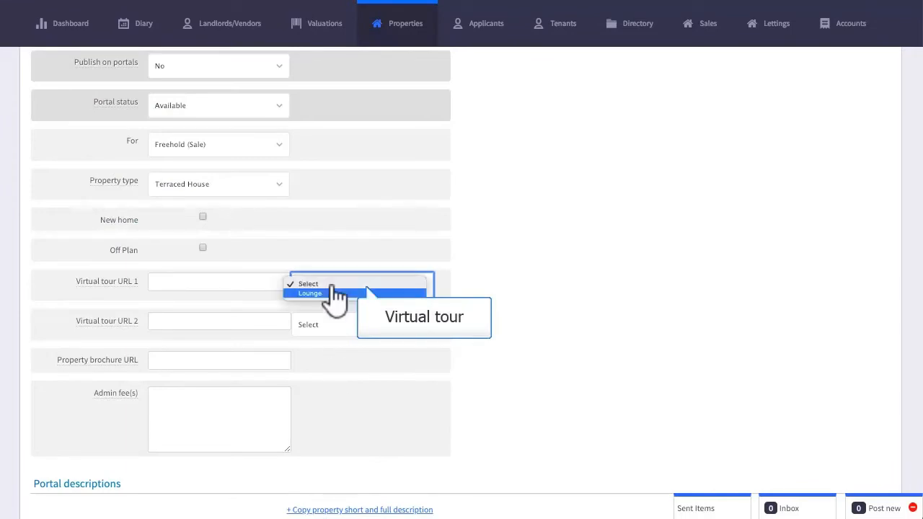
{"action": "left_click", "coordinate": [328, 296]}
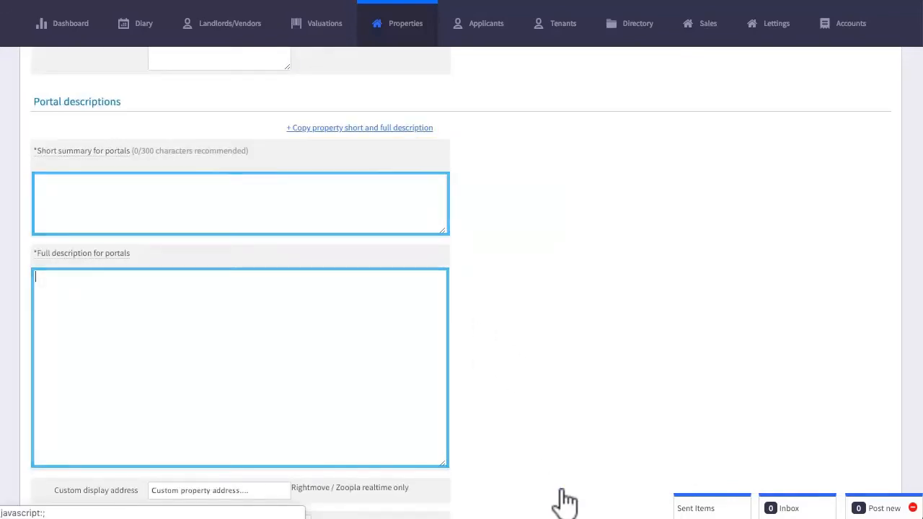
{"action": "left_click", "coordinate": [357, 129]}
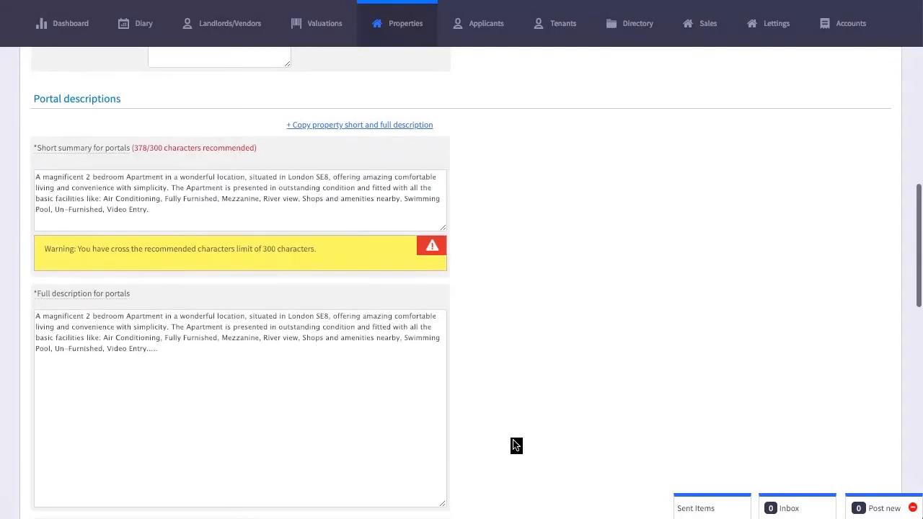
- Fill the custom display address with placeholder dots and save the property
{"action": "scroll", "coordinate": [516, 445], "scroll_direction": "down", "scroll_amount": 5}
{"action": "scroll", "coordinate": [517, 446], "scroll_direction": "down", "scroll_amount": 1}
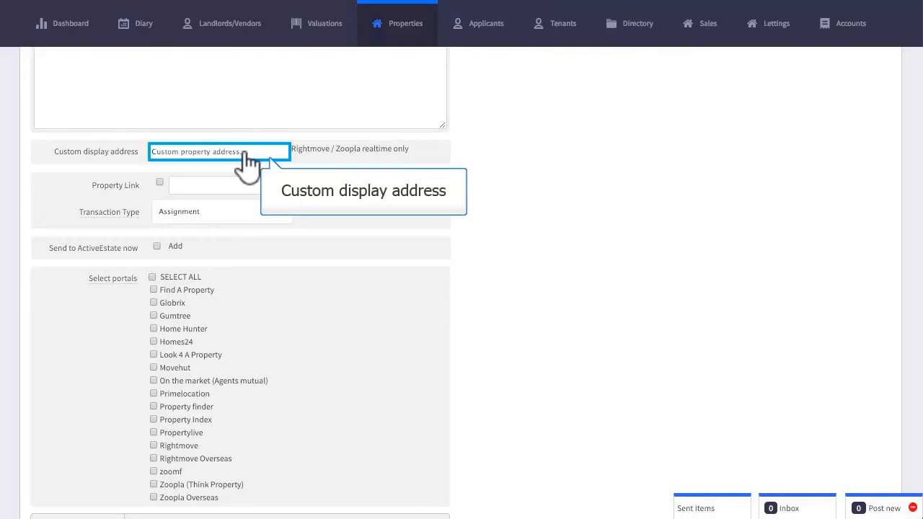
{"action": "left_click", "coordinate": [245, 153]}
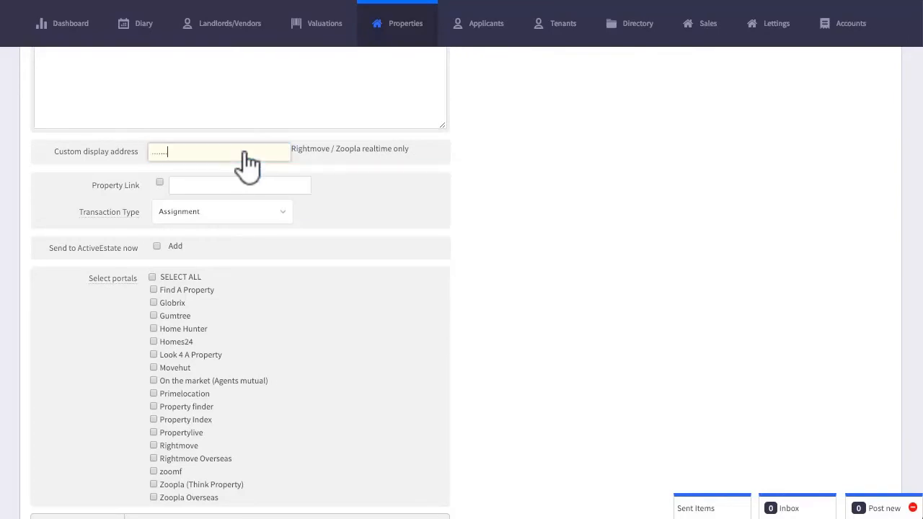
{"action": "scroll", "coordinate": [486, 502], "scroll_direction": "down", "scroll_amount": 4}
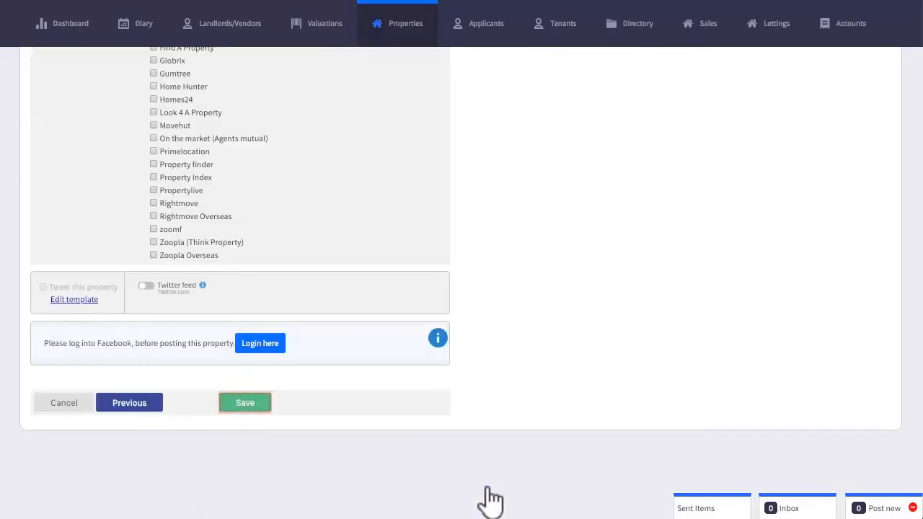
{"action": "left_click", "coordinate": [246, 406]}
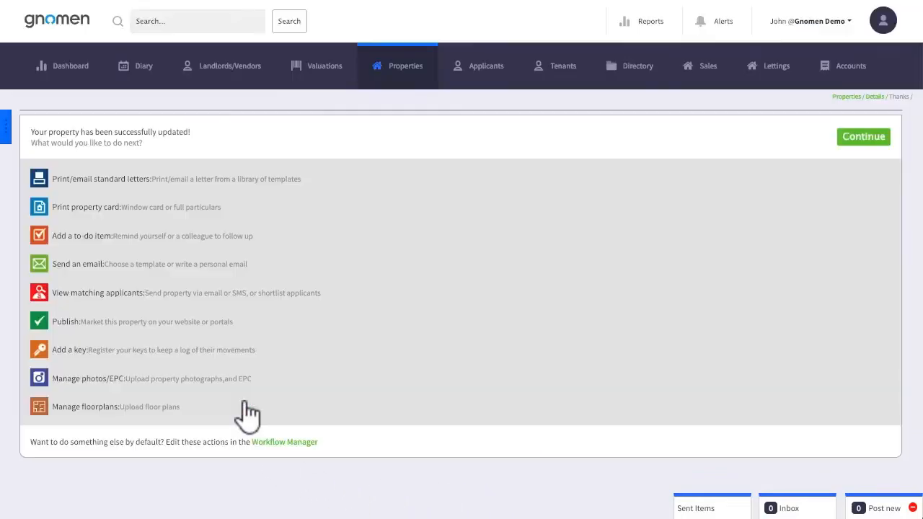